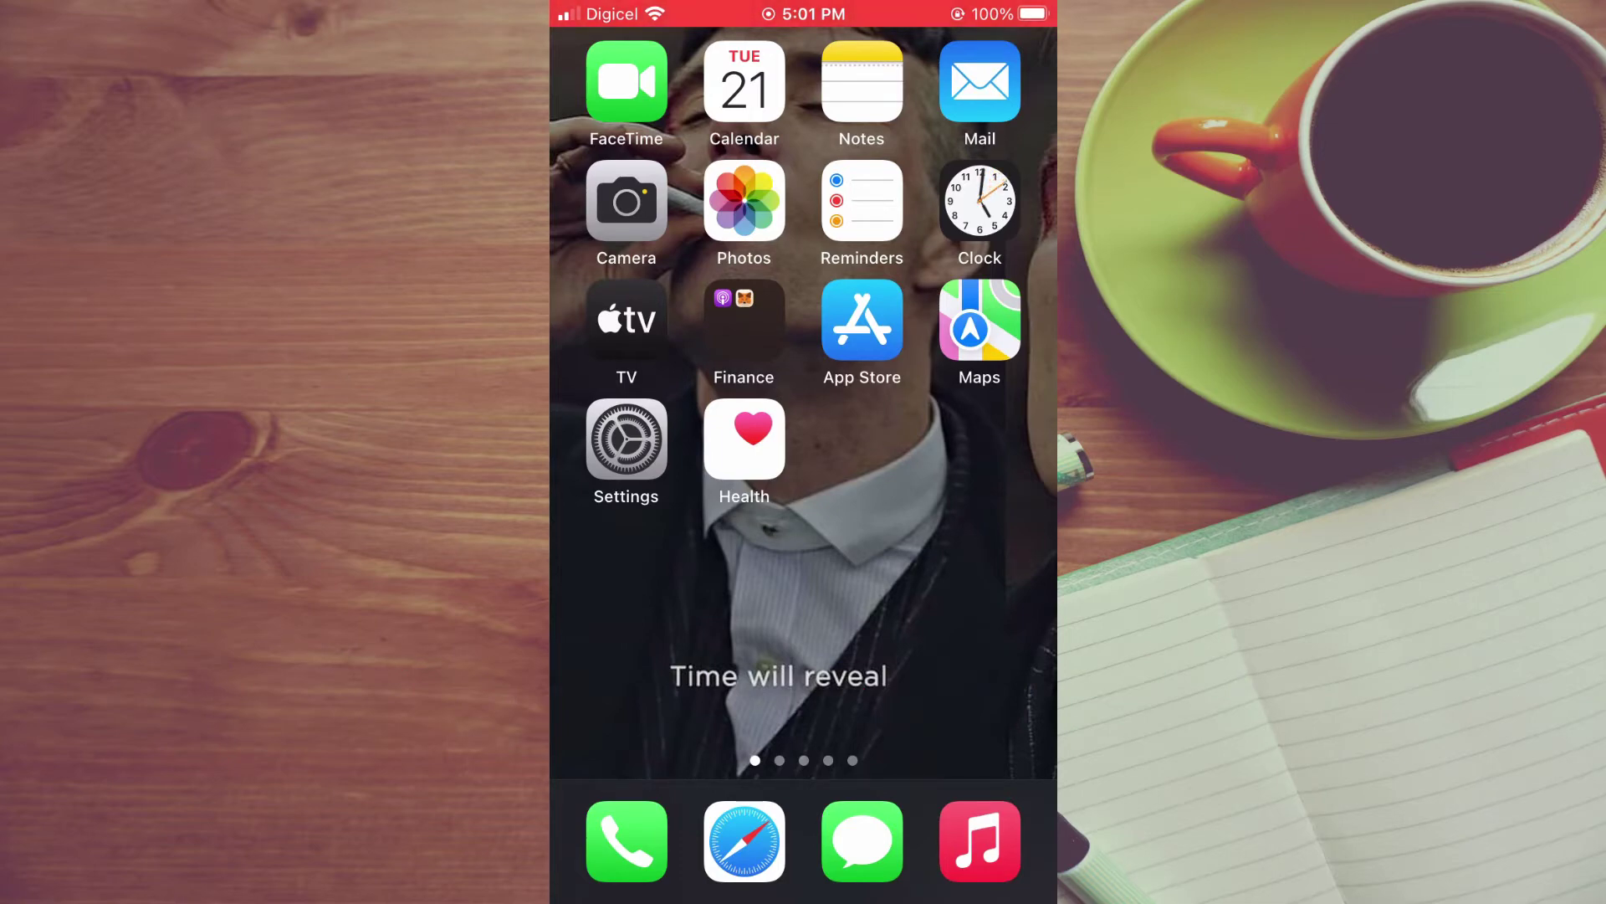
Step: Launch Photos and go to the Screenshots album under Media Types
click(744, 201)
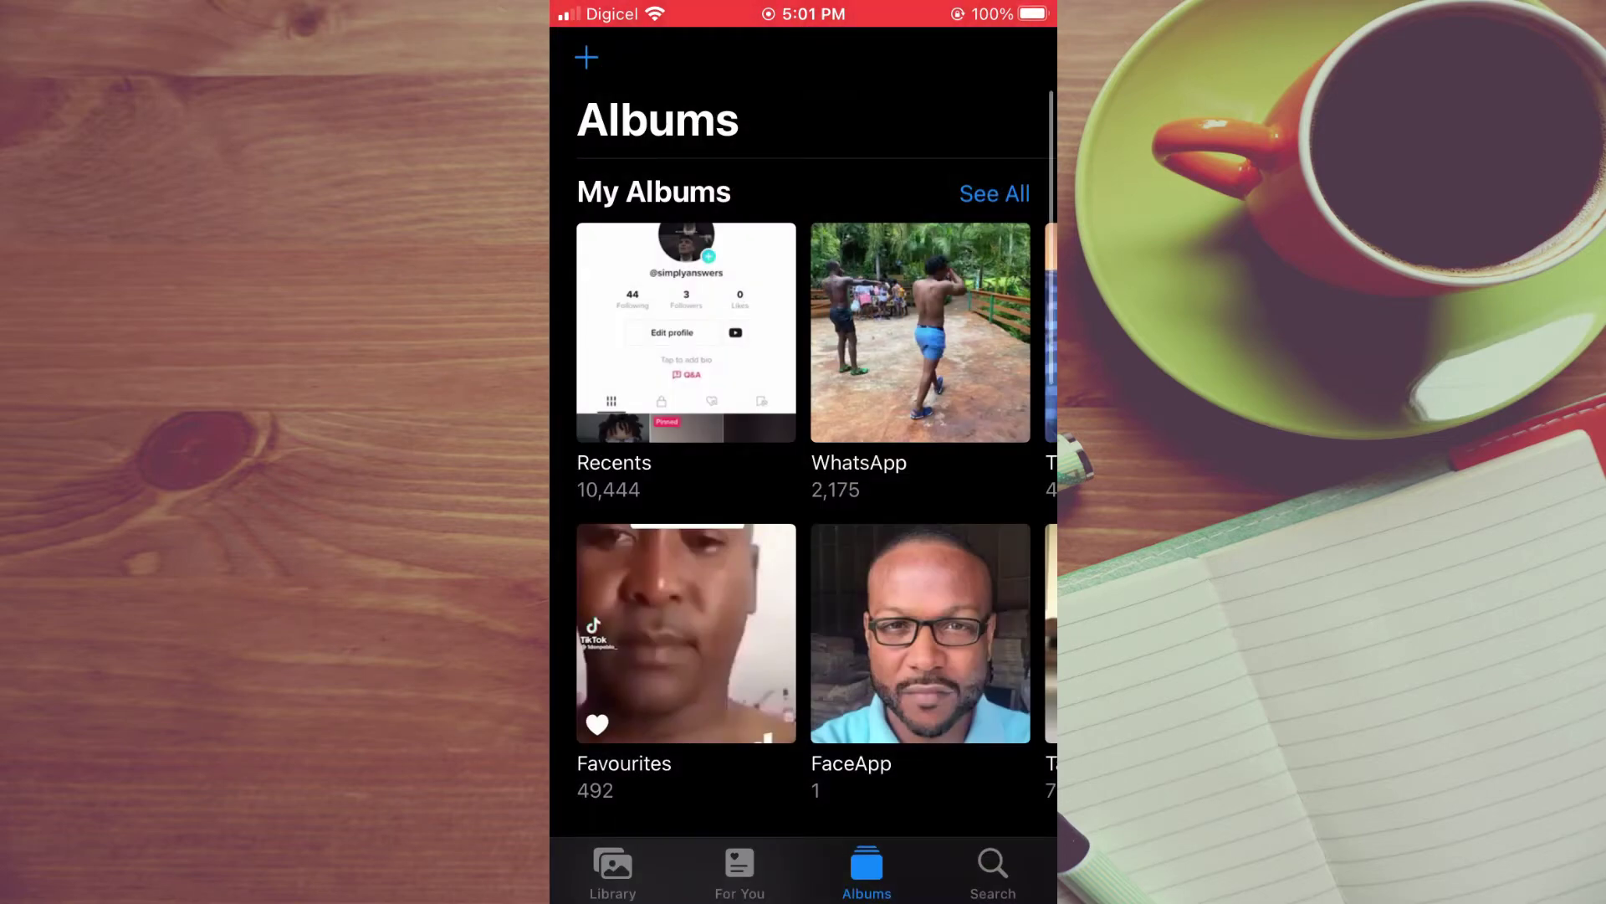
scroll(803, 502, down, 5)
scroll(803, 502, down, 5)
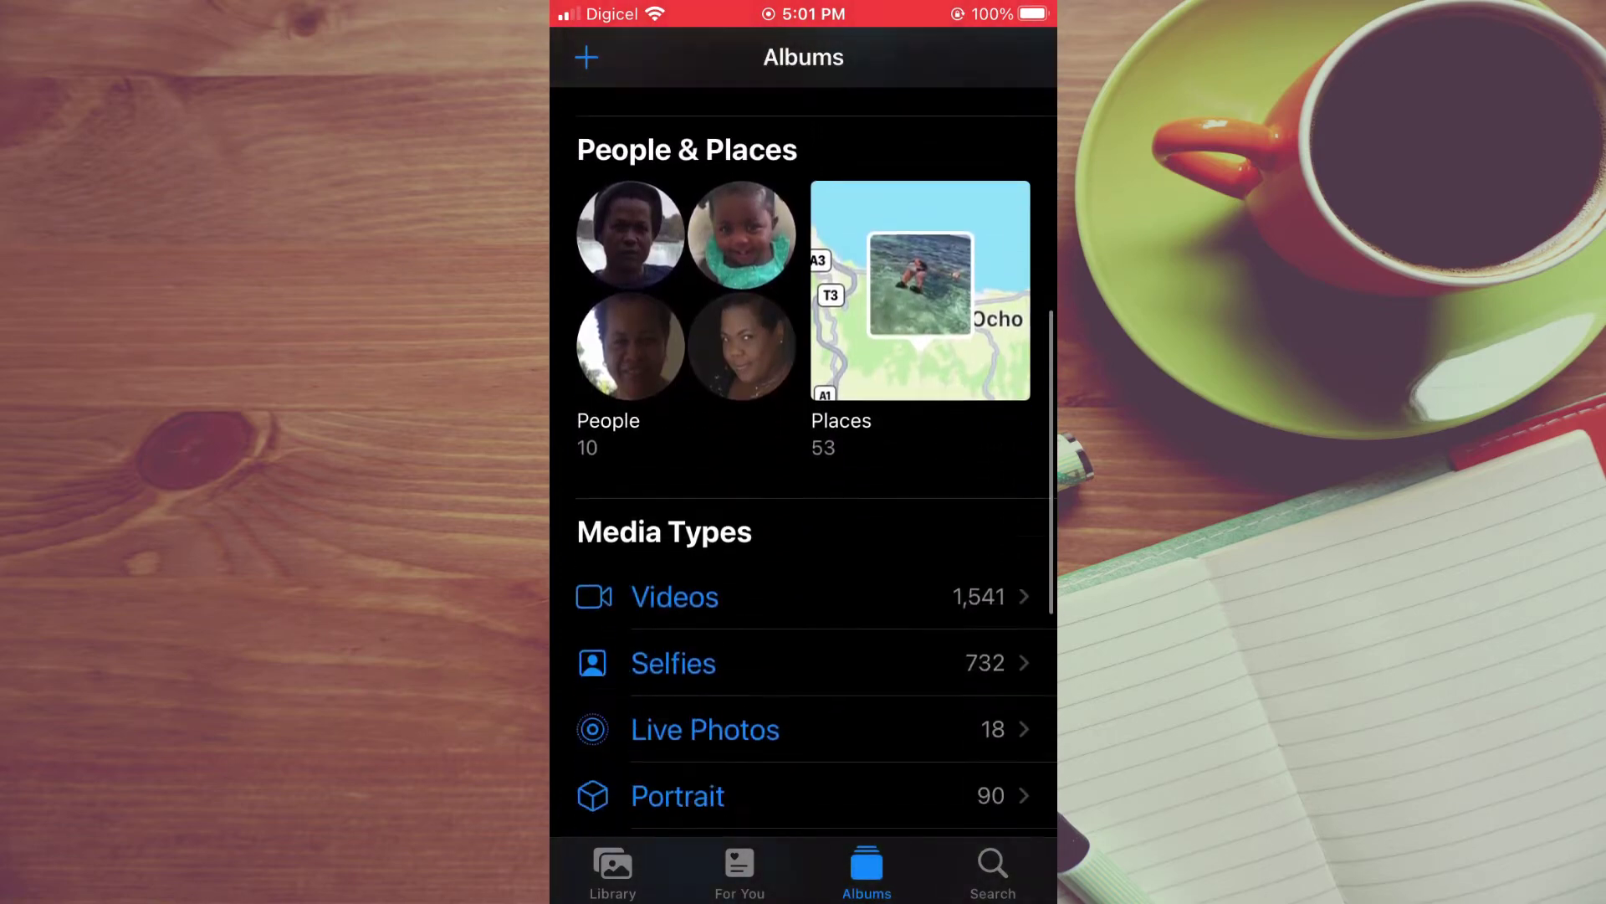
scroll(804, 503, down, 5)
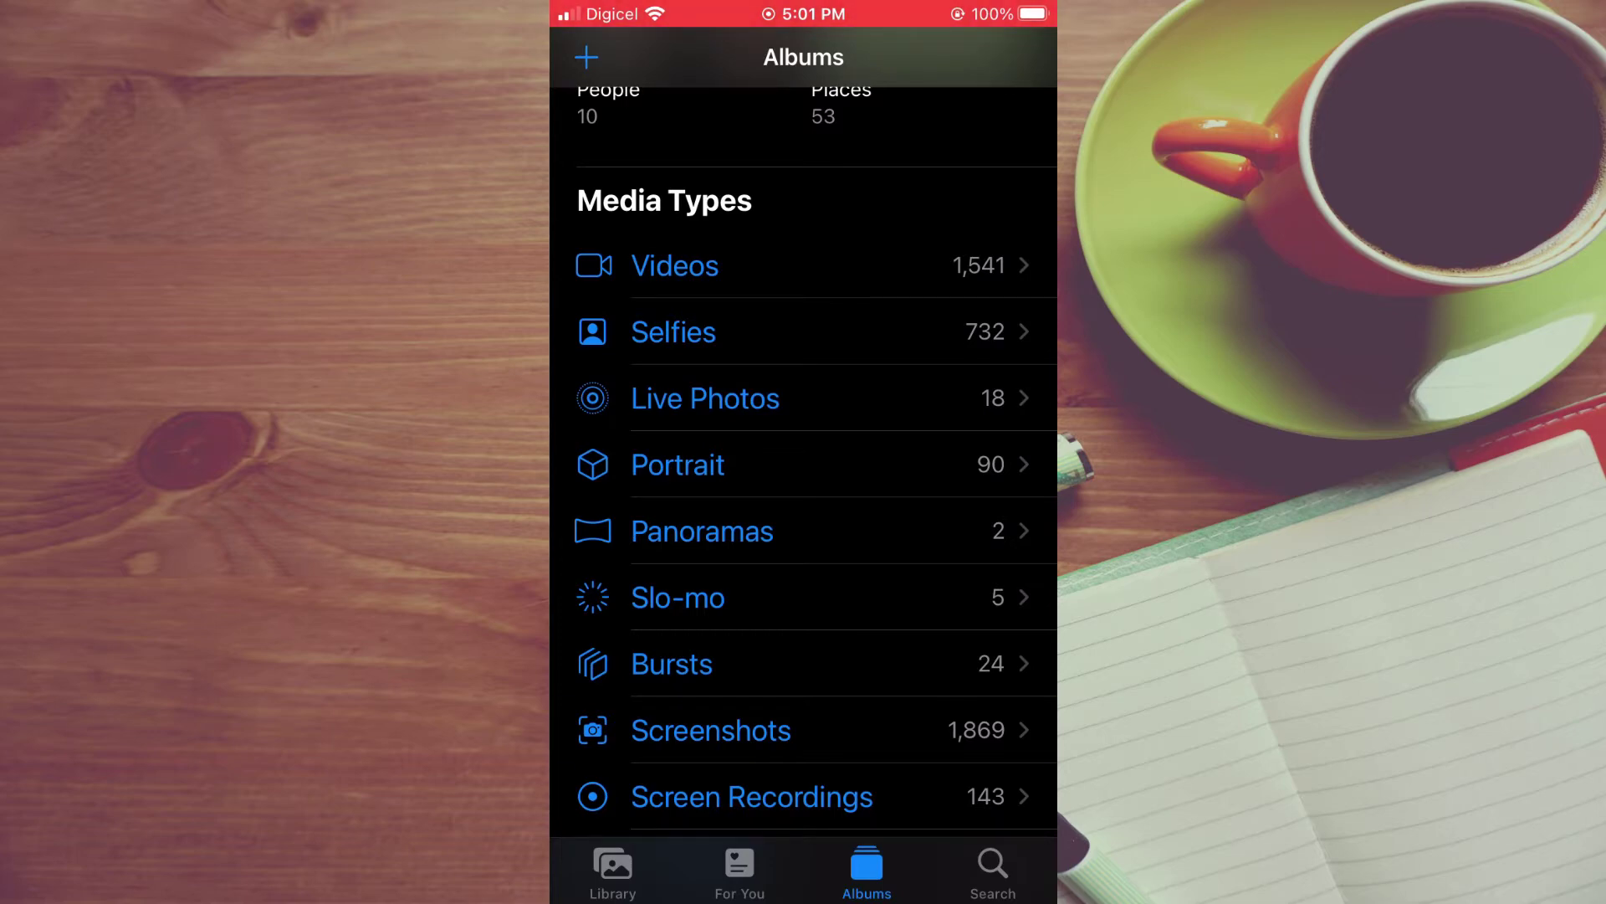
click(711, 729)
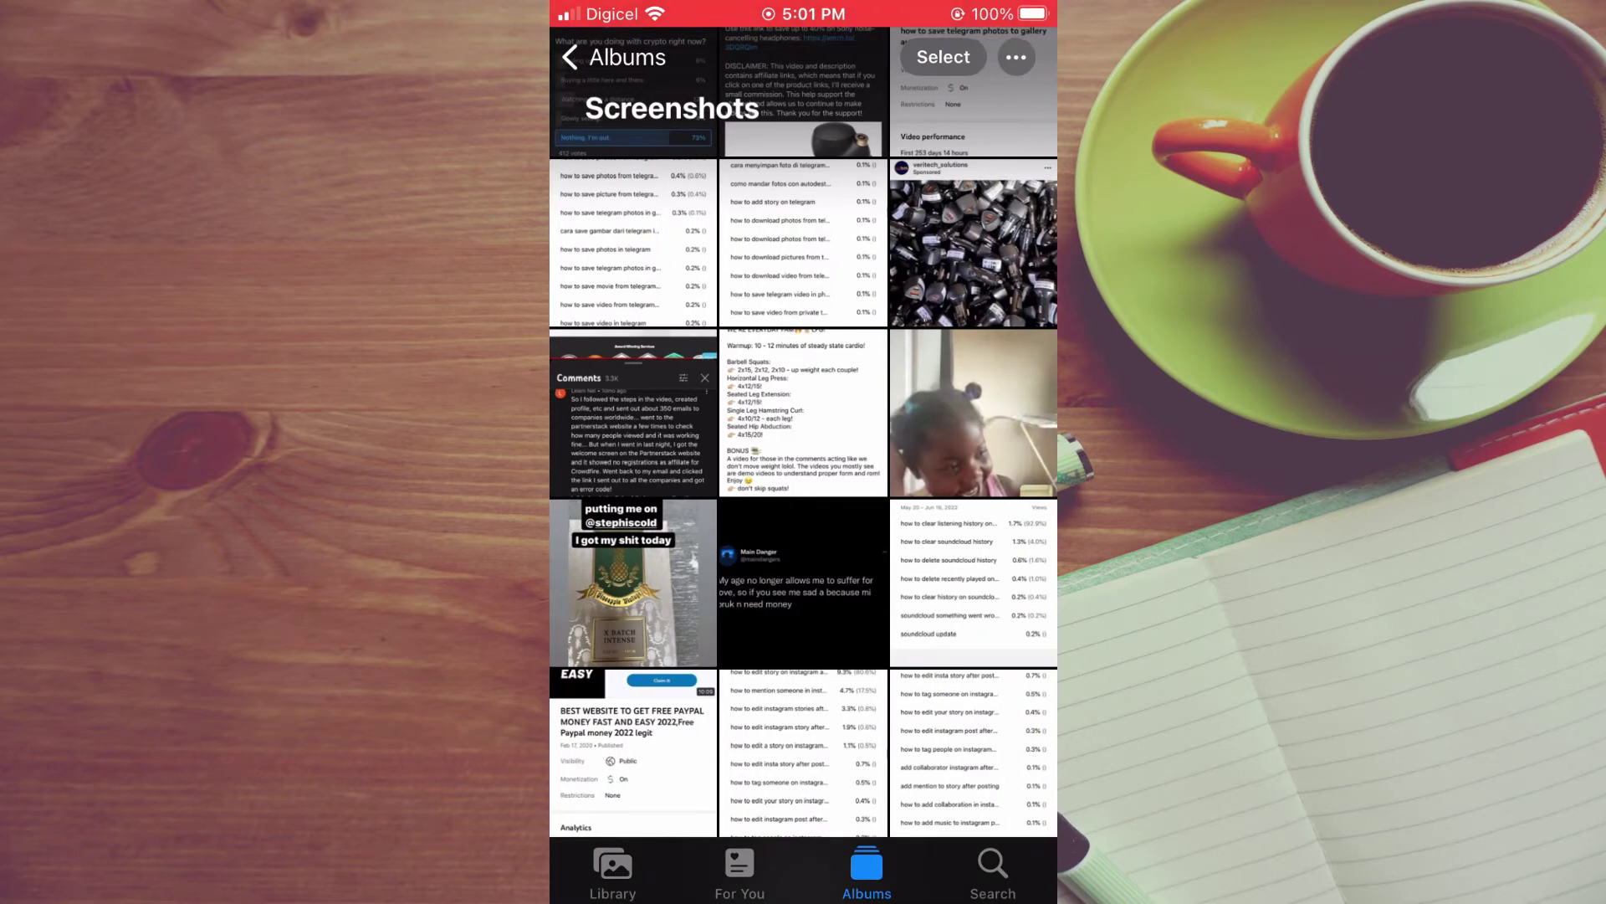
Step: Select all 1,869 screenshots, then cancel the selection without deleting anything
click(943, 57)
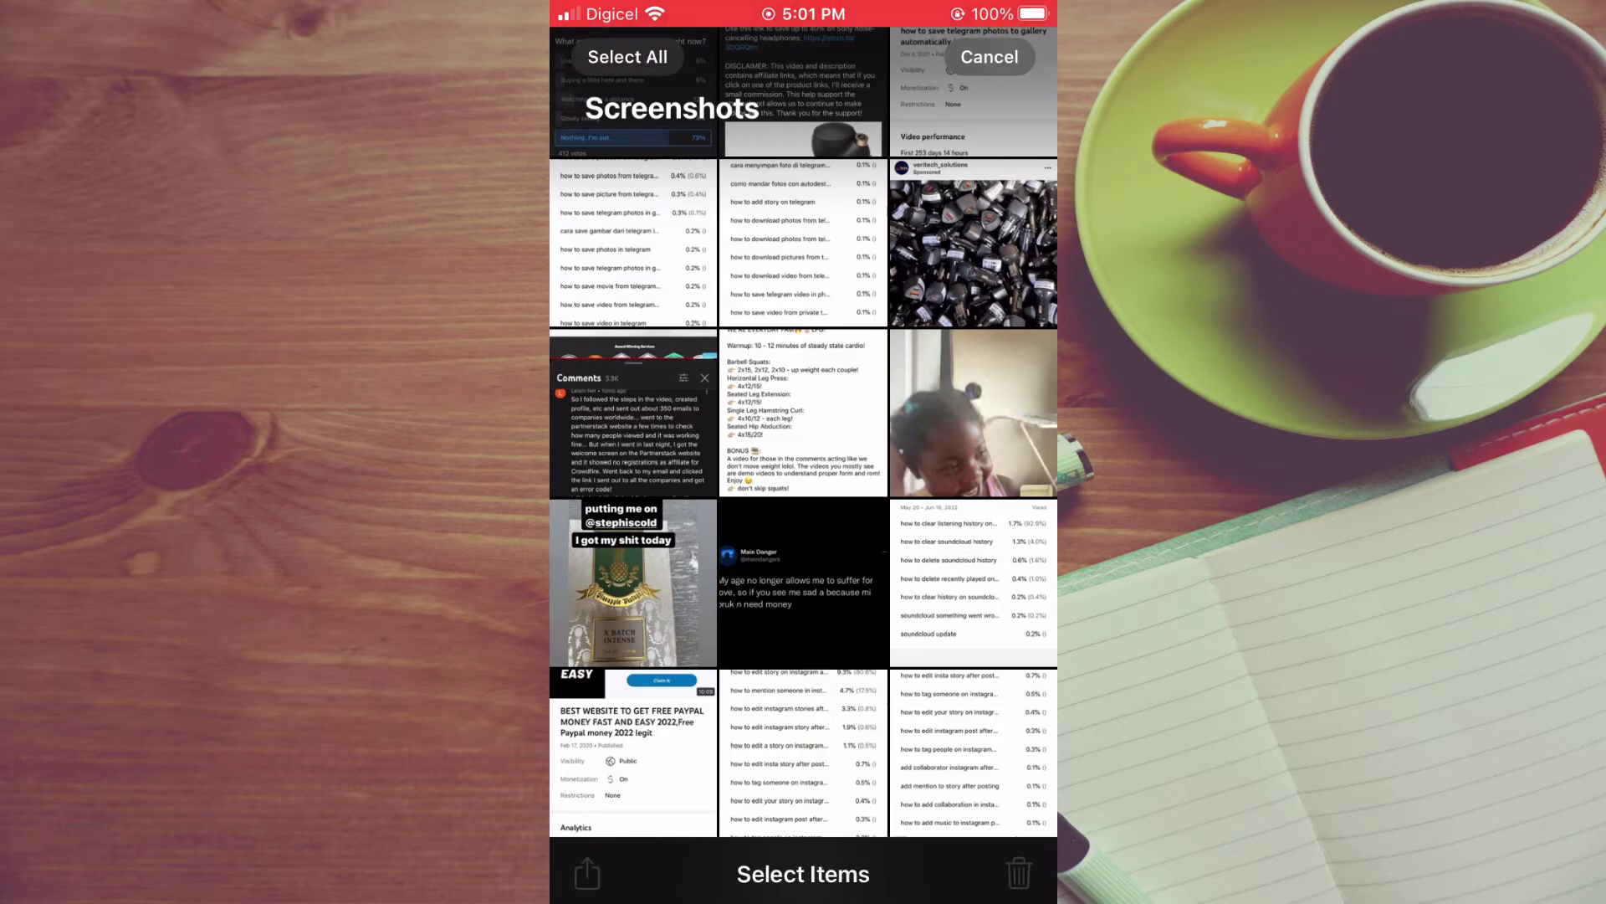
click(628, 57)
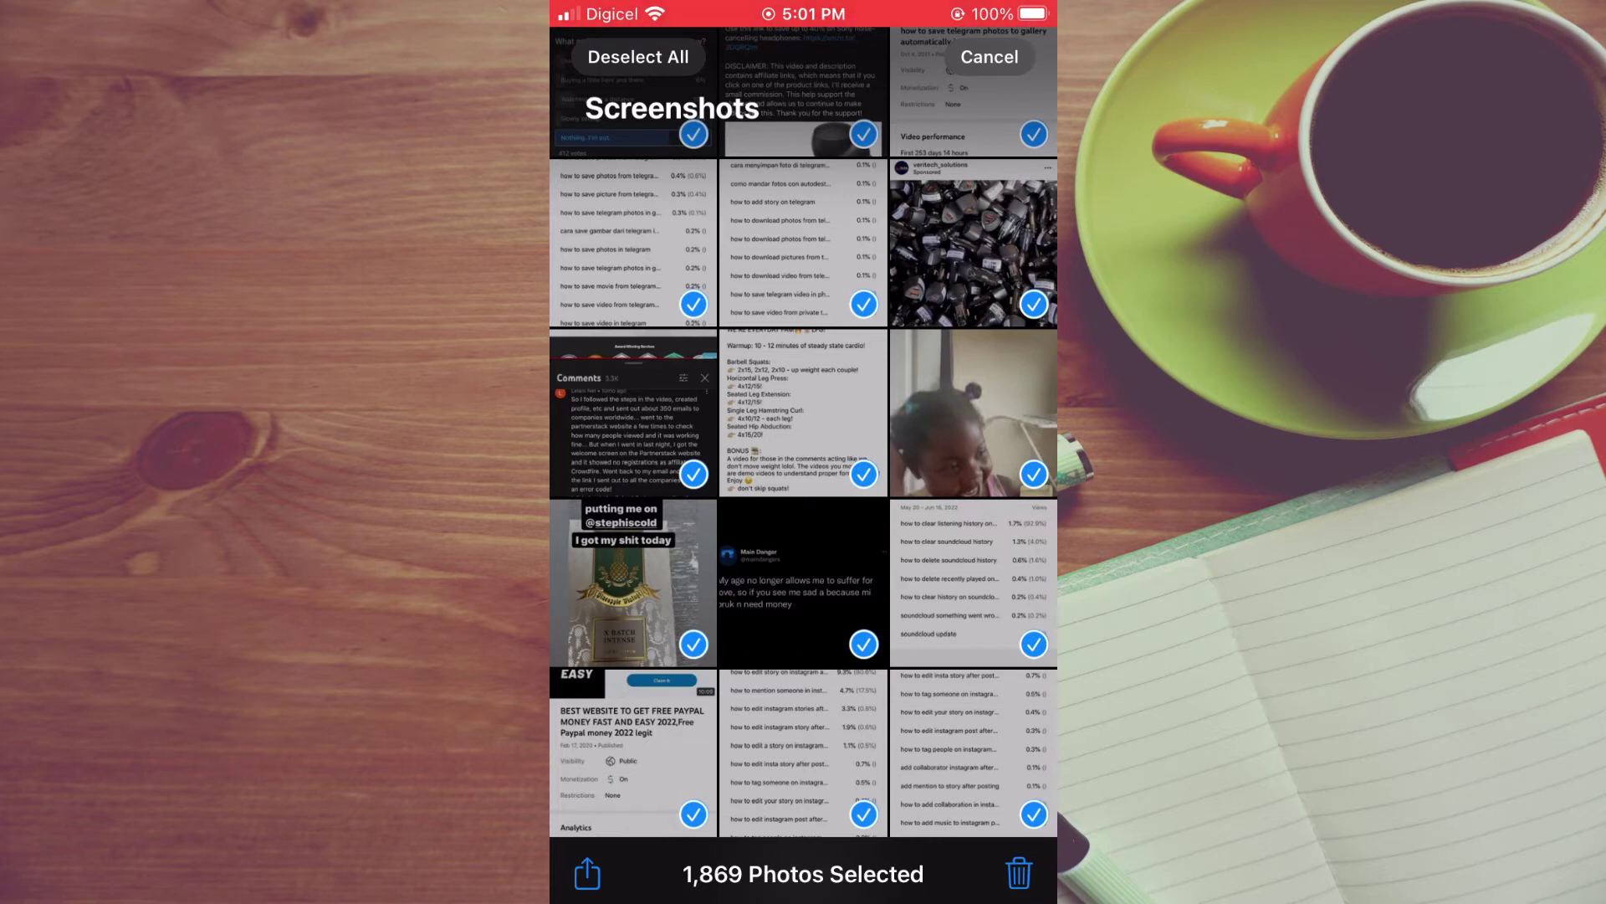
click(990, 57)
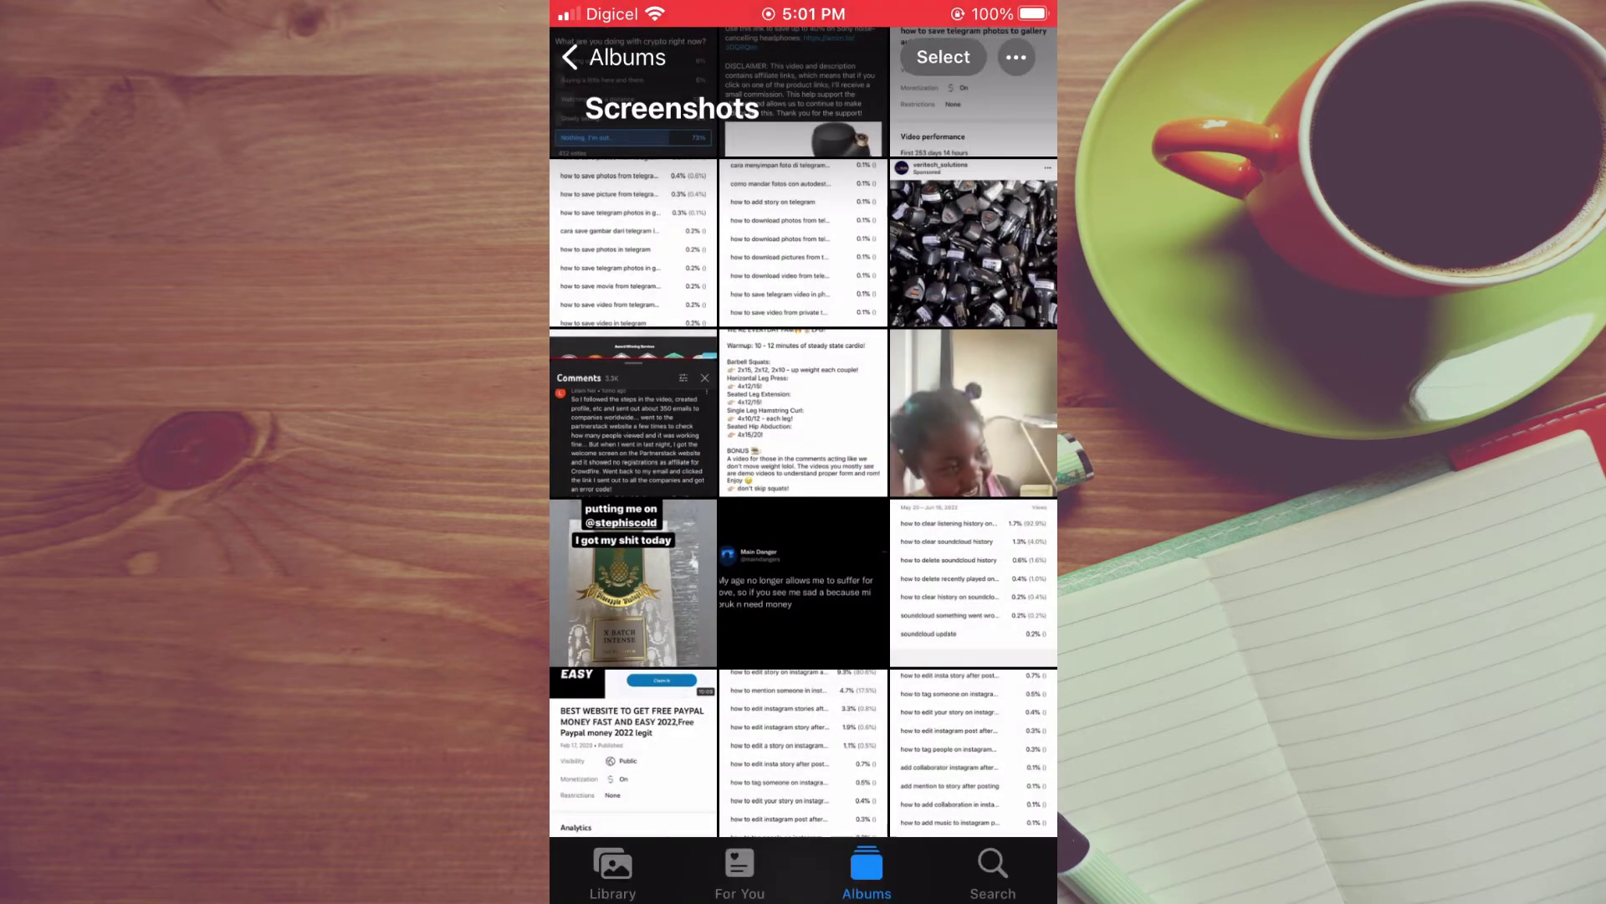
Step: Delete the Main Danger tweet screenshot and swipe back to the Albums list
click(942, 57)
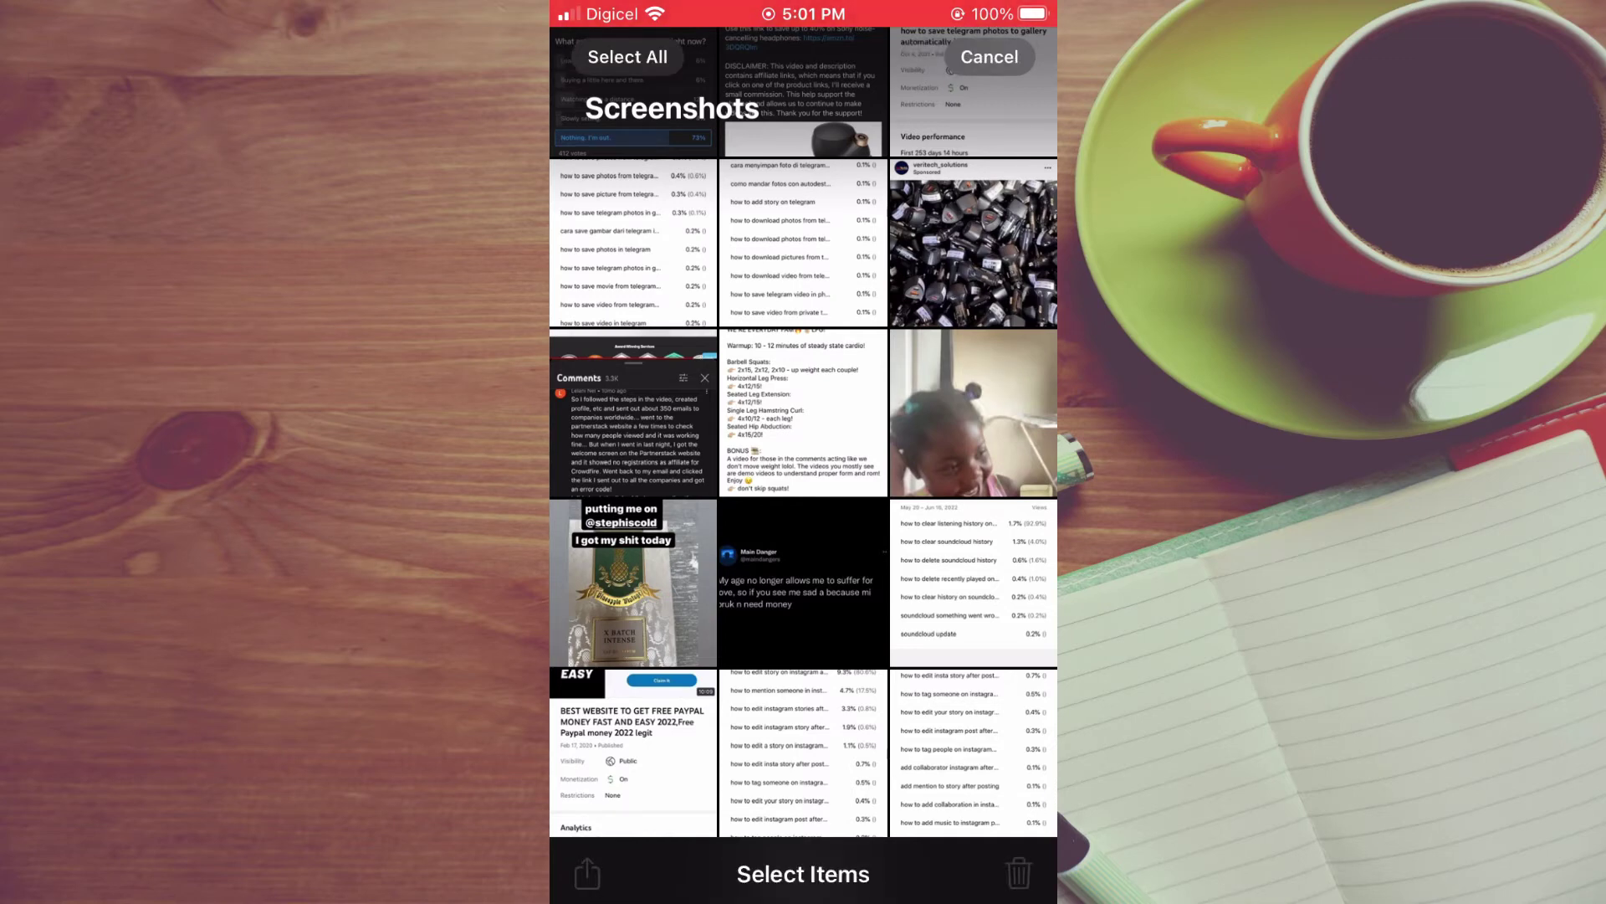
click(804, 581)
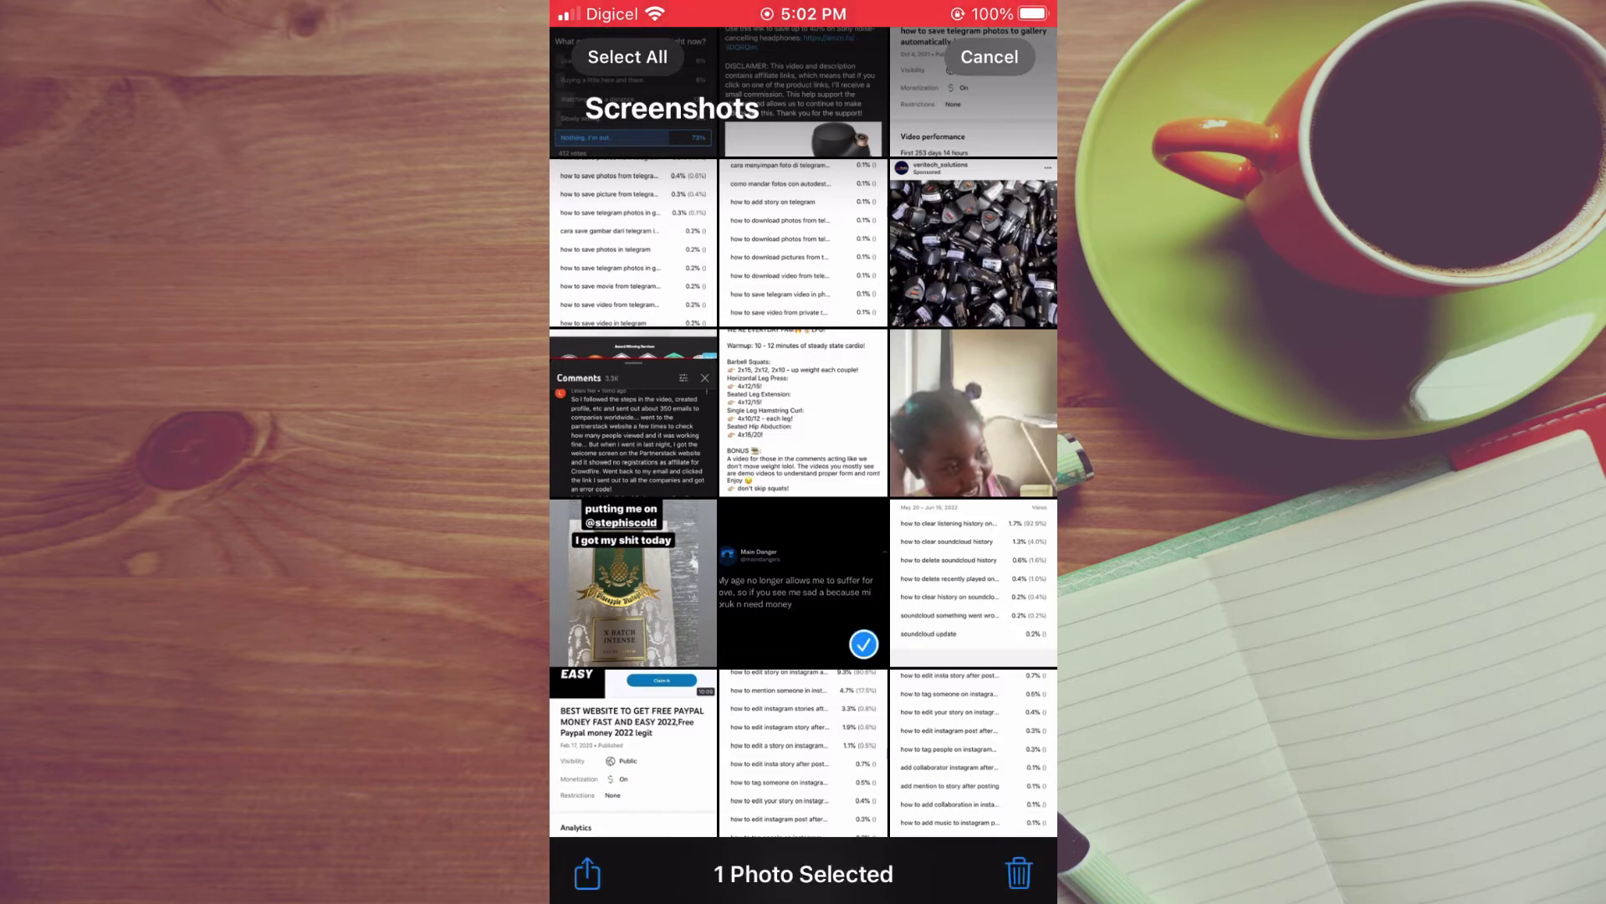
click(1017, 874)
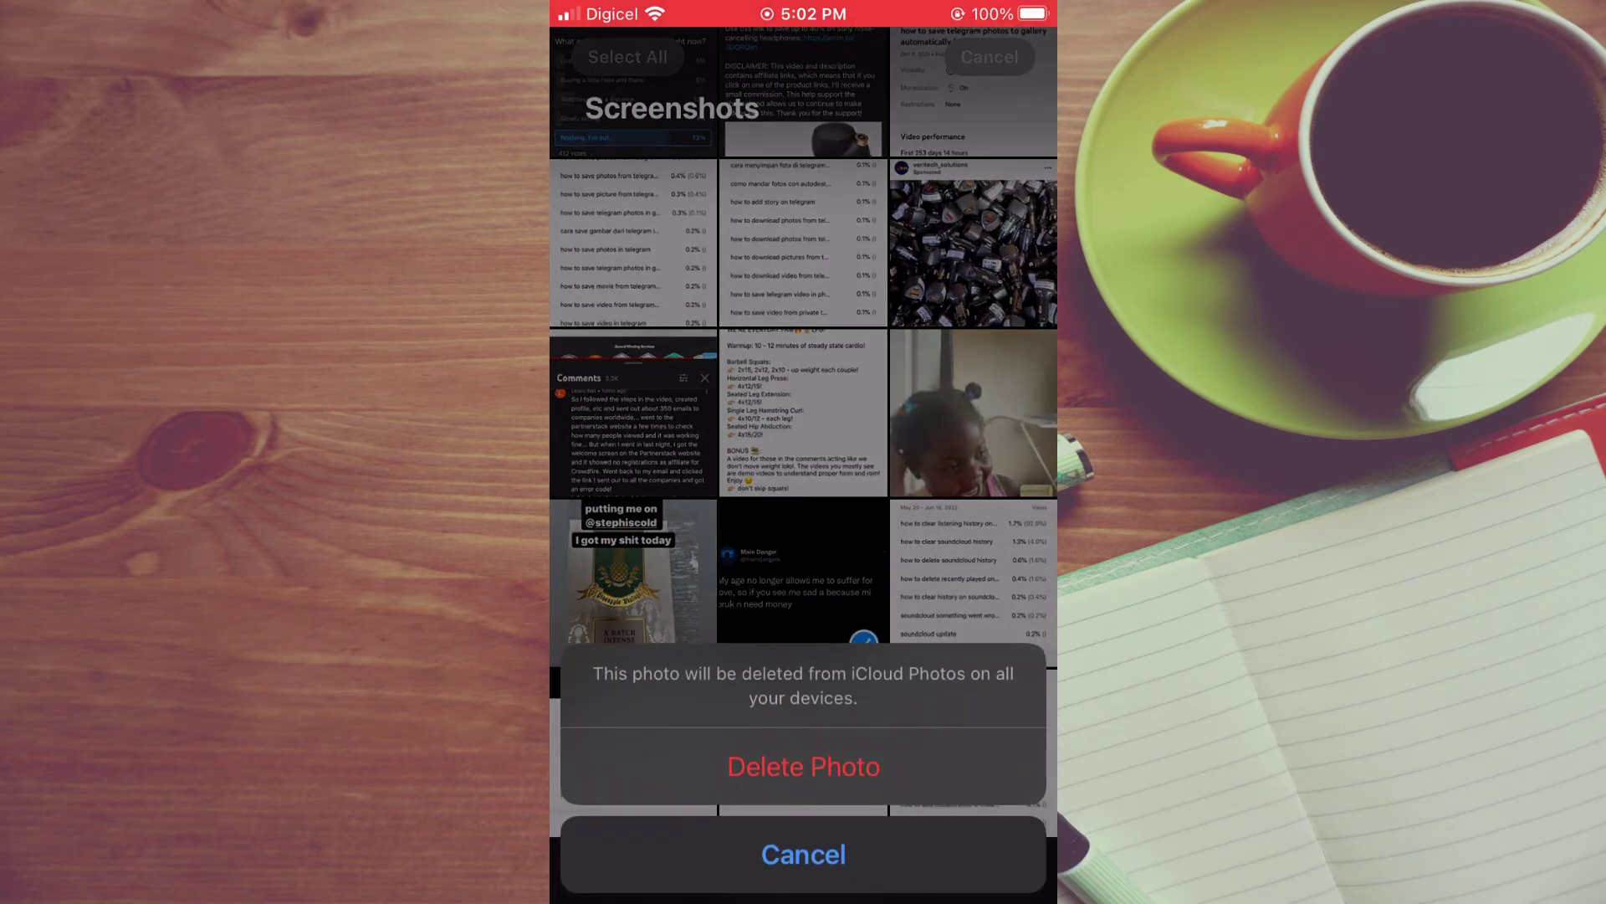
click(804, 766)
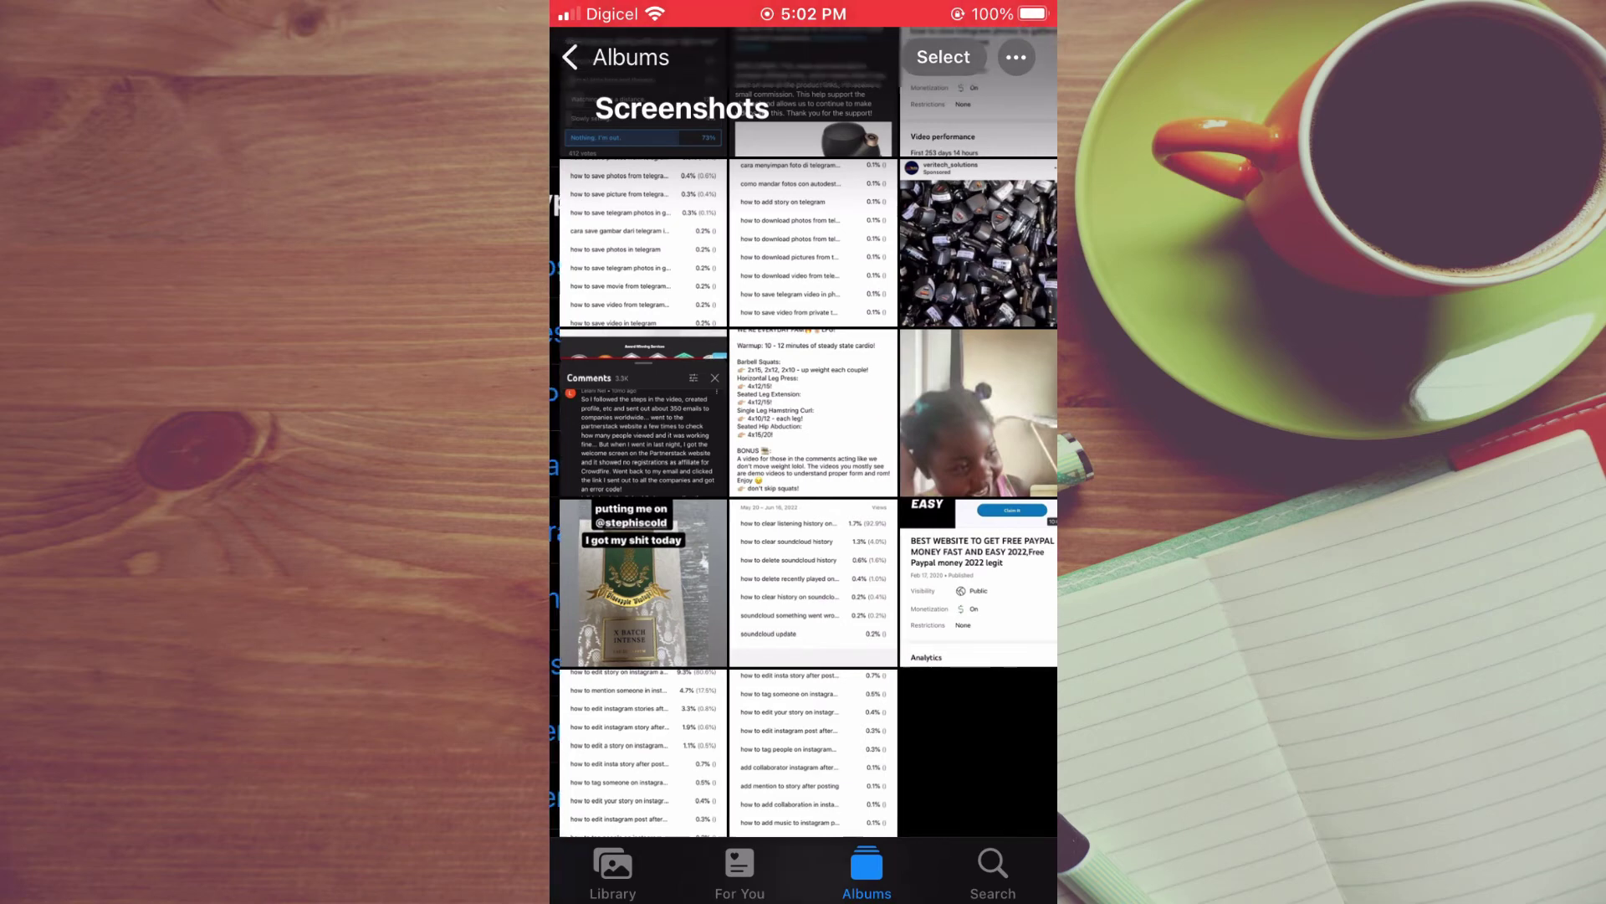
drag(556, 502, 1030, 502)
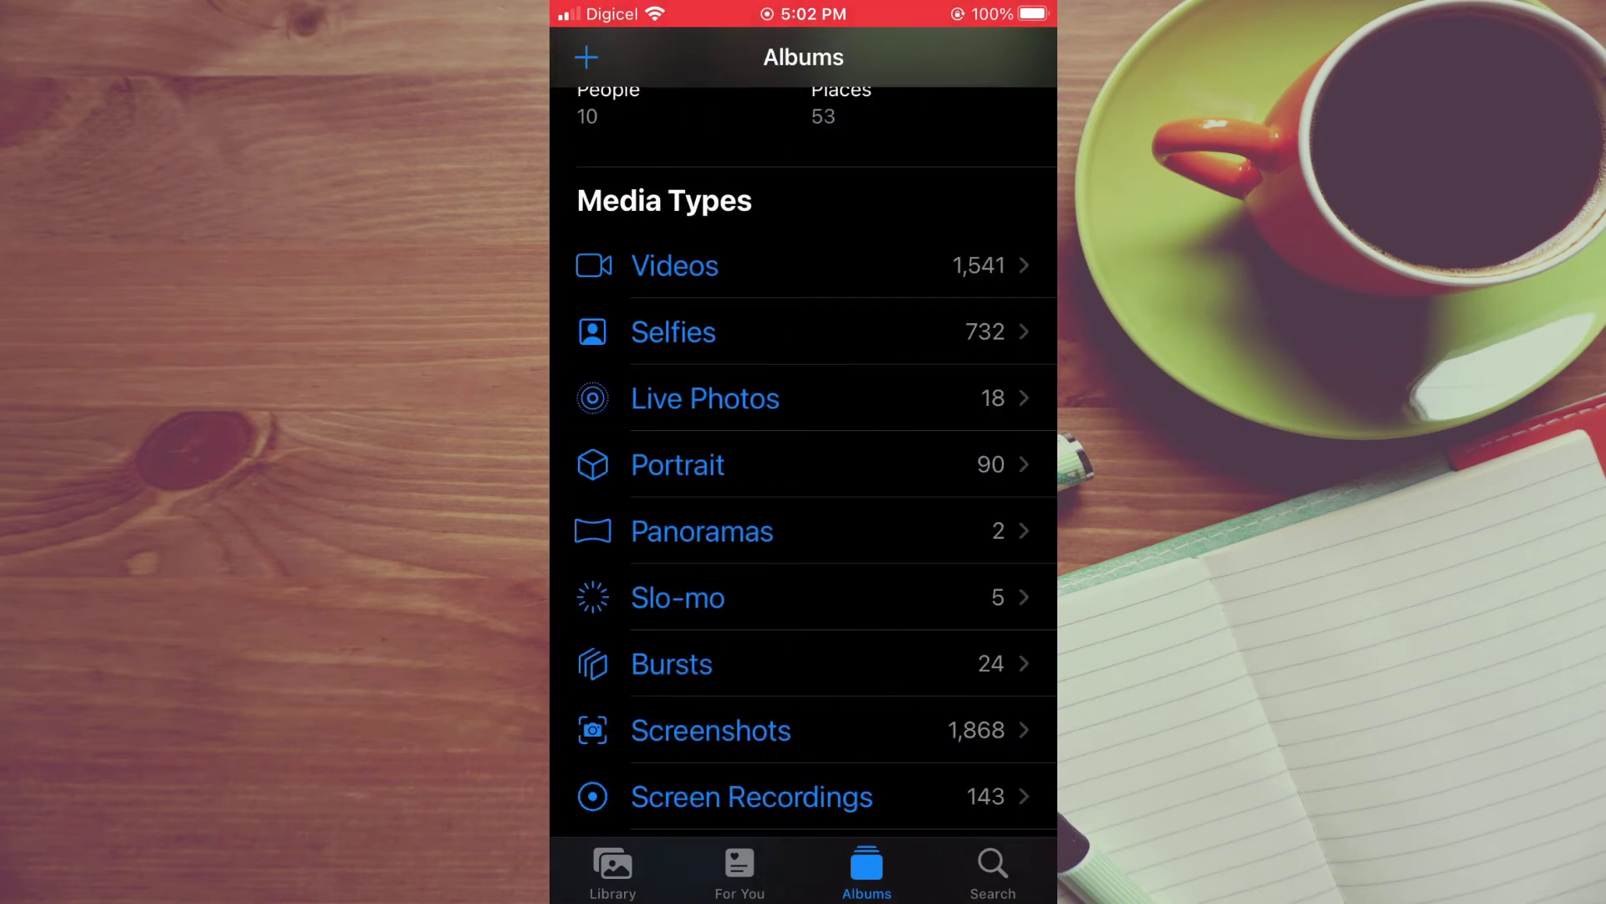
scroll(803, 502, down, 5)
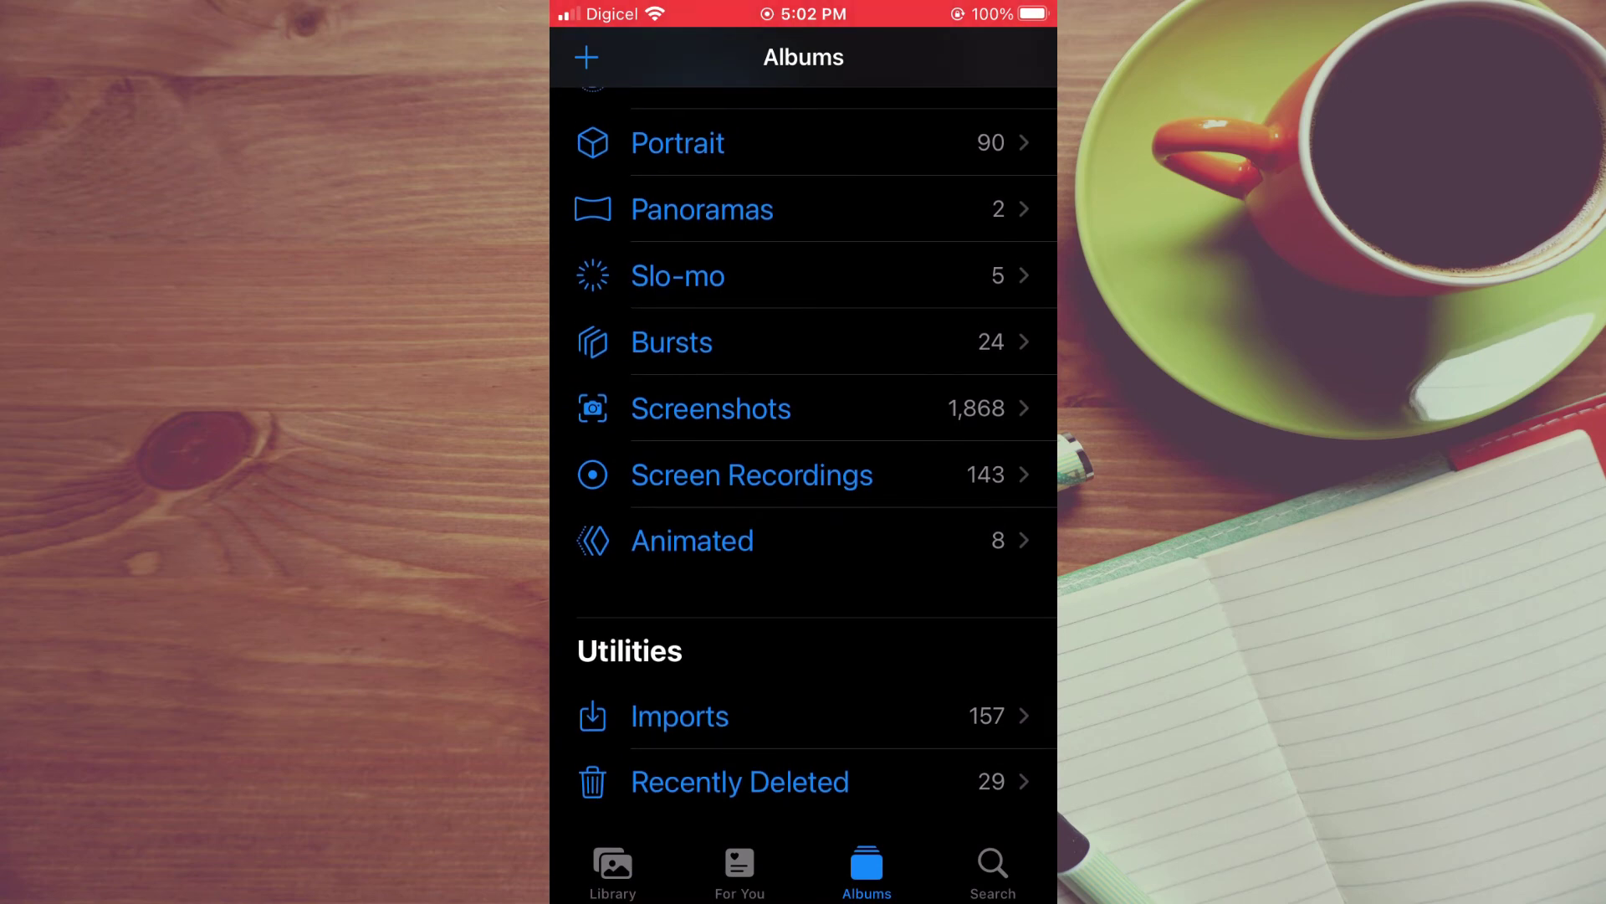
Step: Permanently delete the Main Danger screenshot in Recently Deleted and return to its grid
click(739, 780)
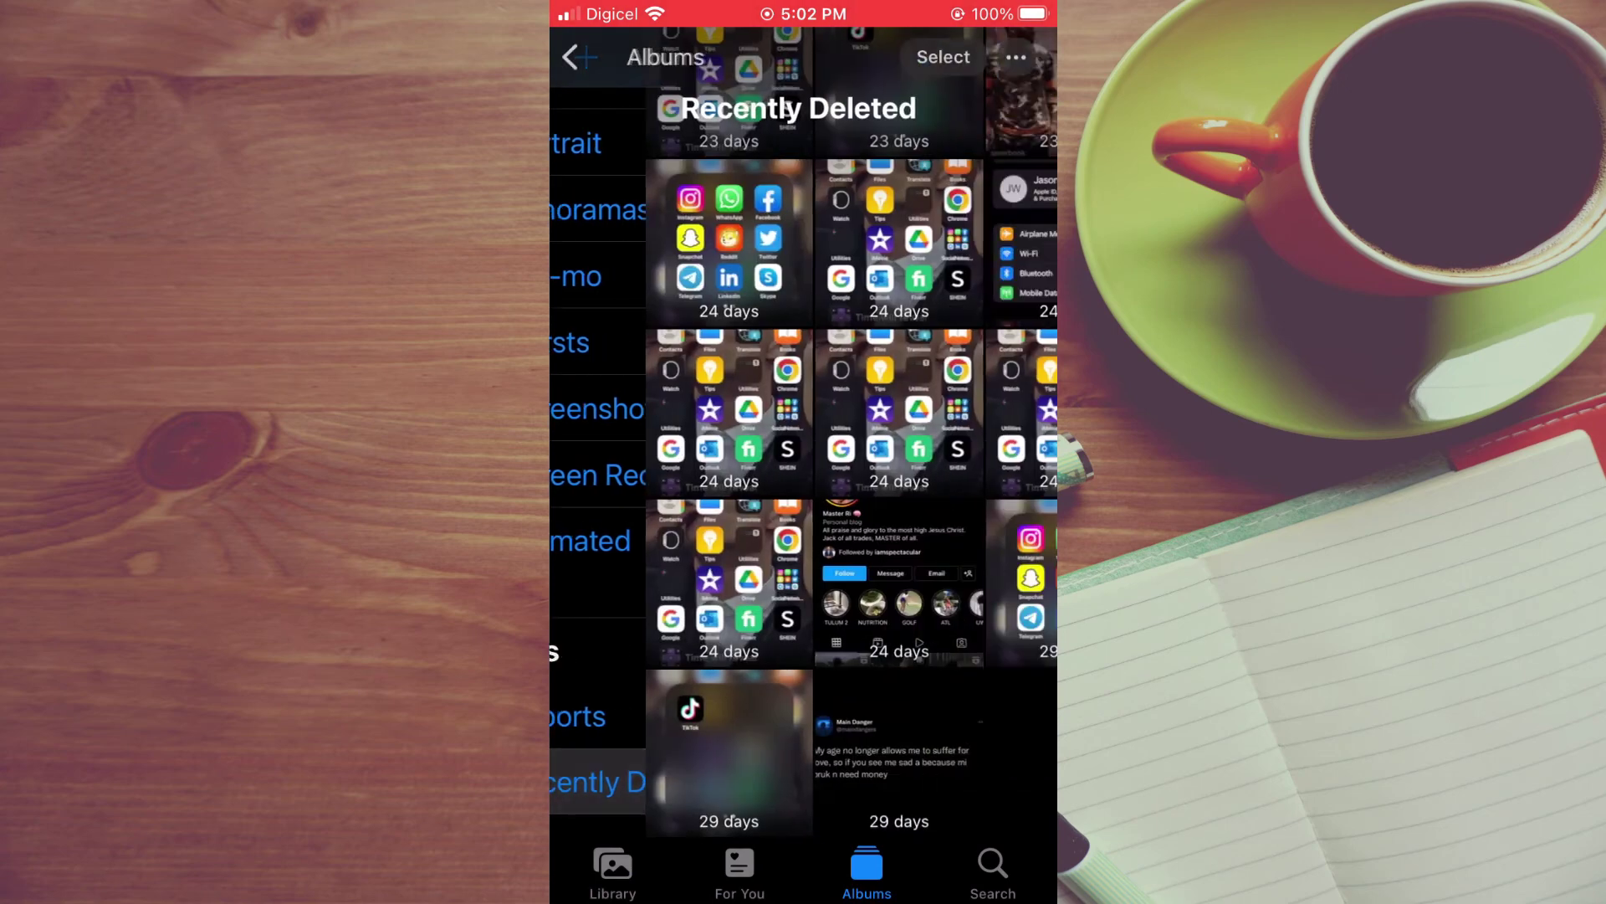
click(804, 753)
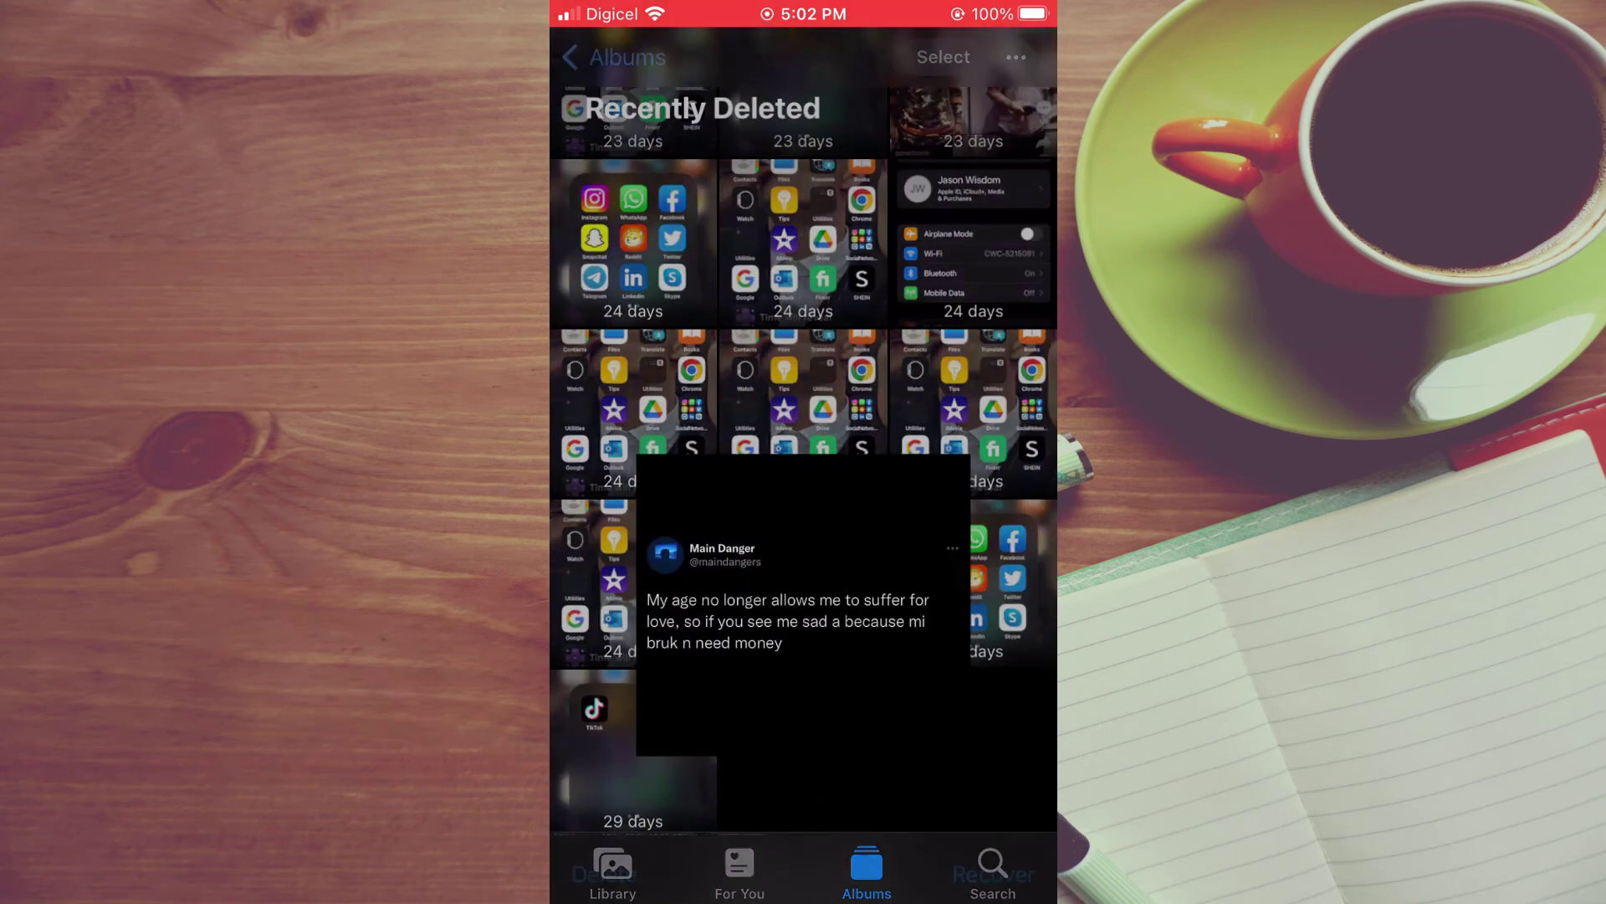
click(604, 874)
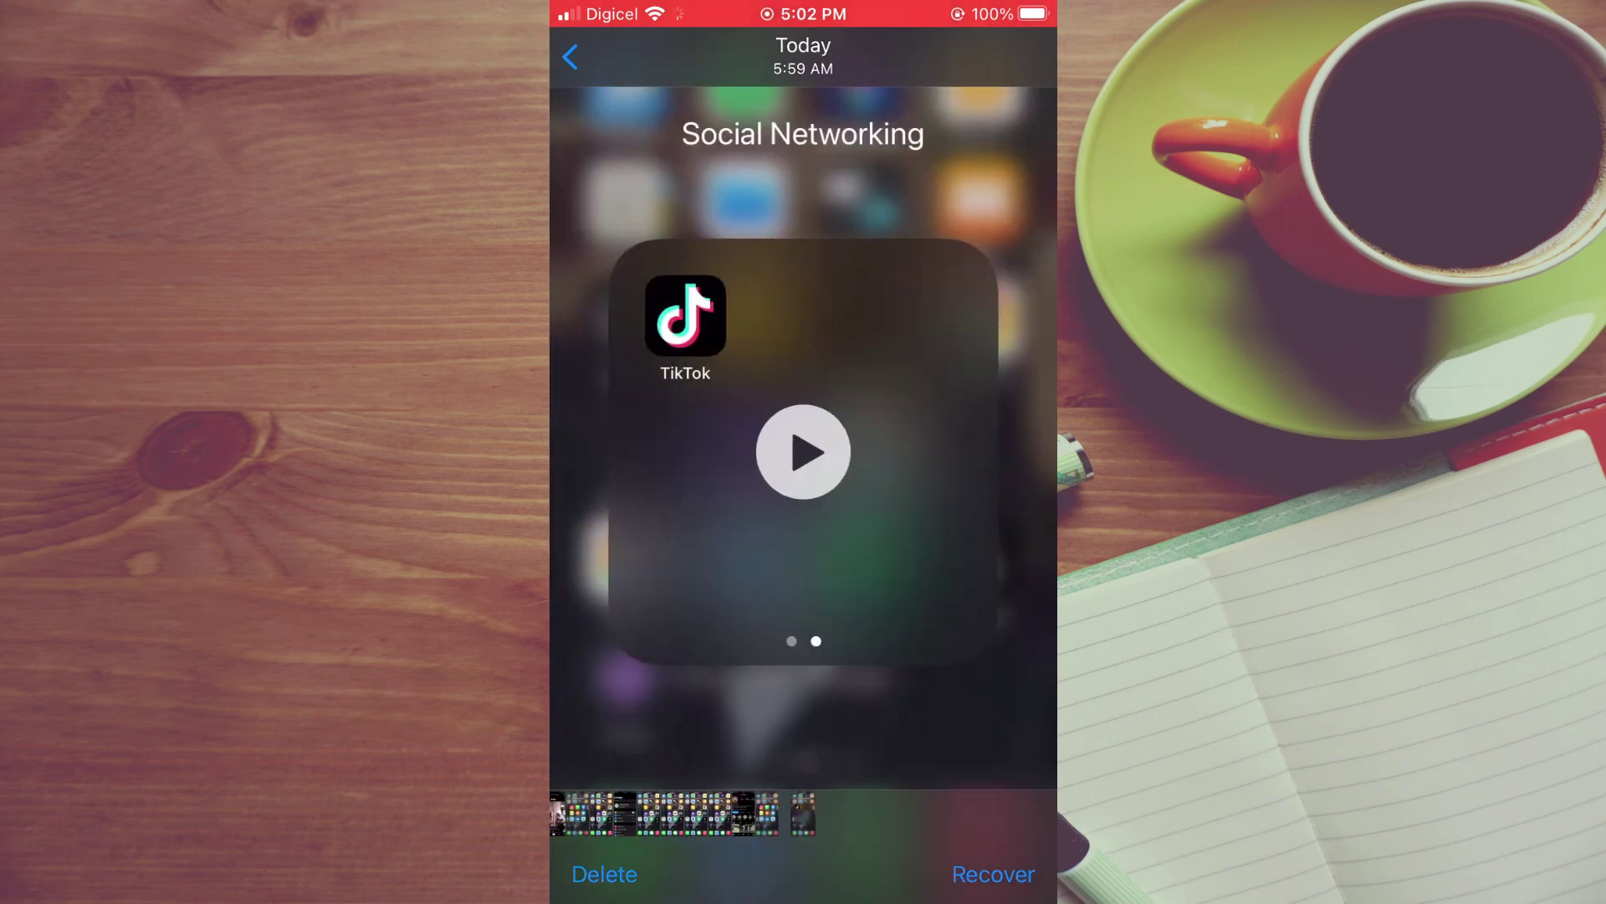
drag(703, 503, 979, 502)
click(571, 57)
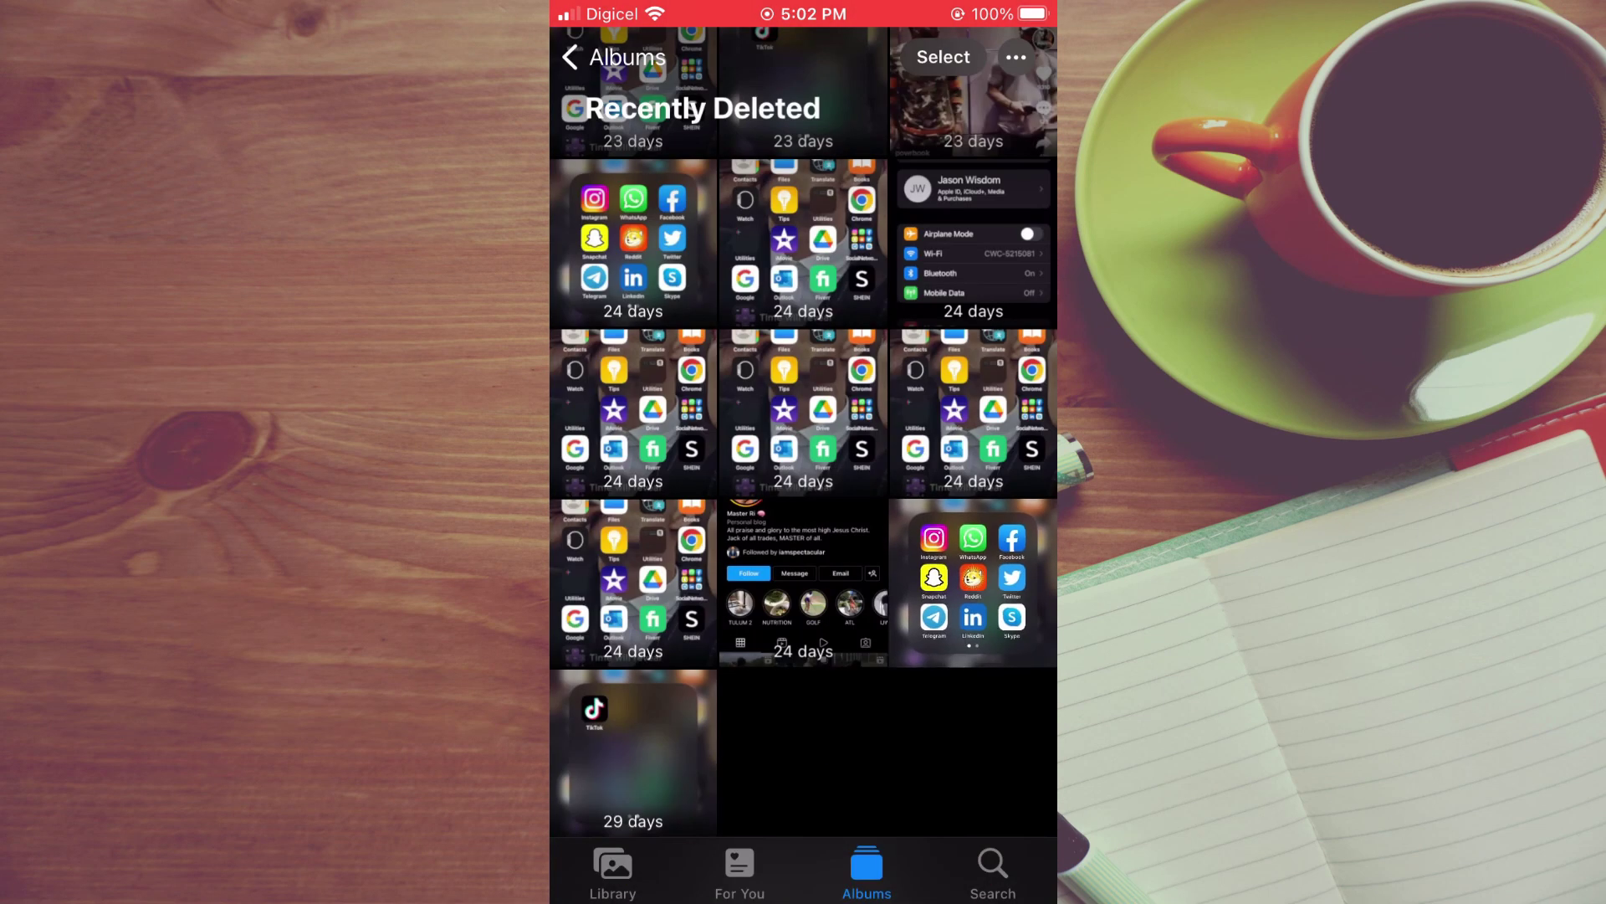